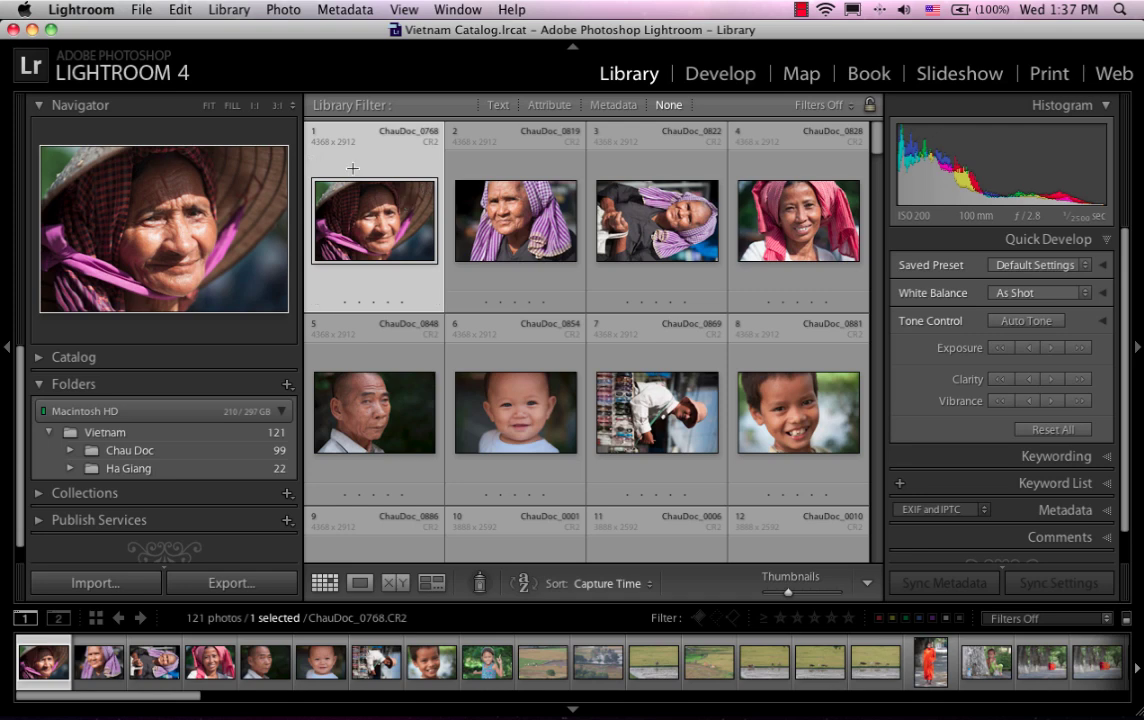
Enable 'Treat JPEG files next to raw files as separate photos' in Preferences after viewing the Interface tab
{"action": "left_click", "coordinate": [99, 16]}
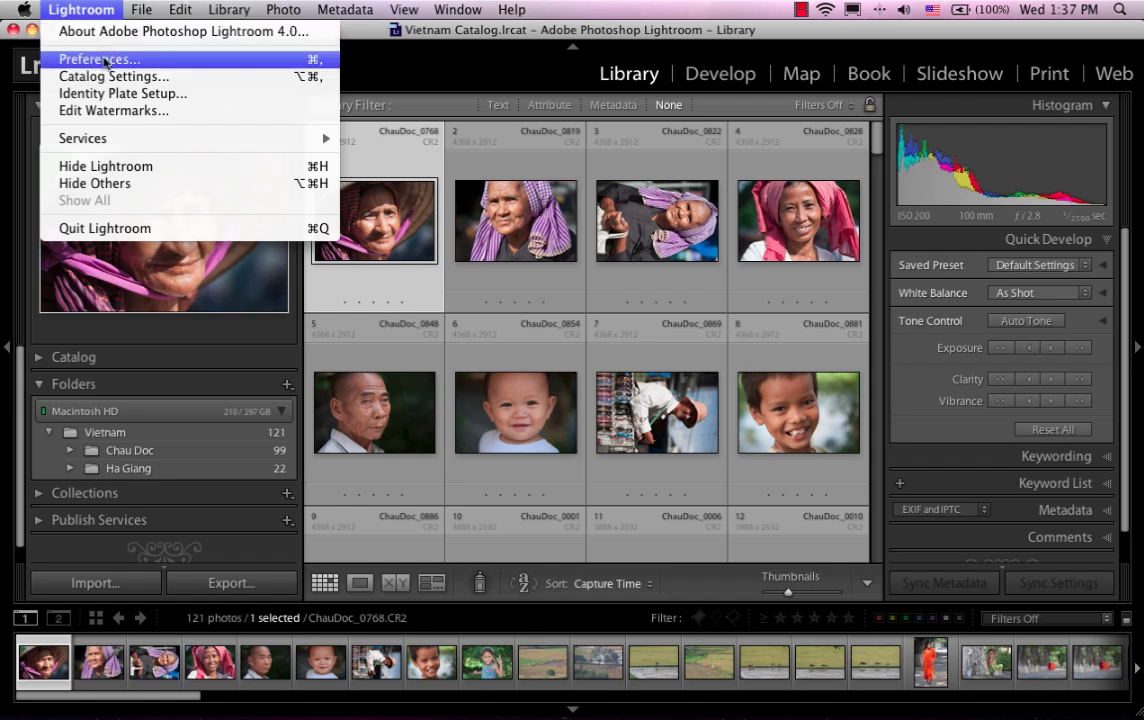
{"action": "left_click", "coordinate": [104, 60]}
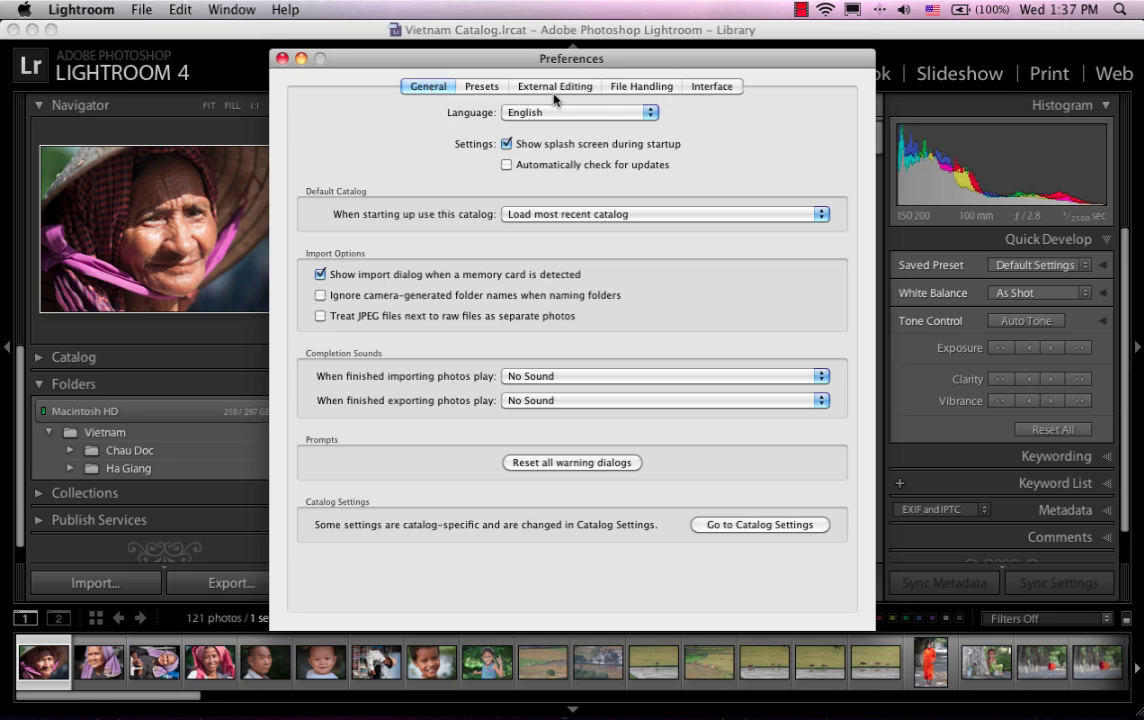
{"action": "left_click", "coordinate": [718, 90]}
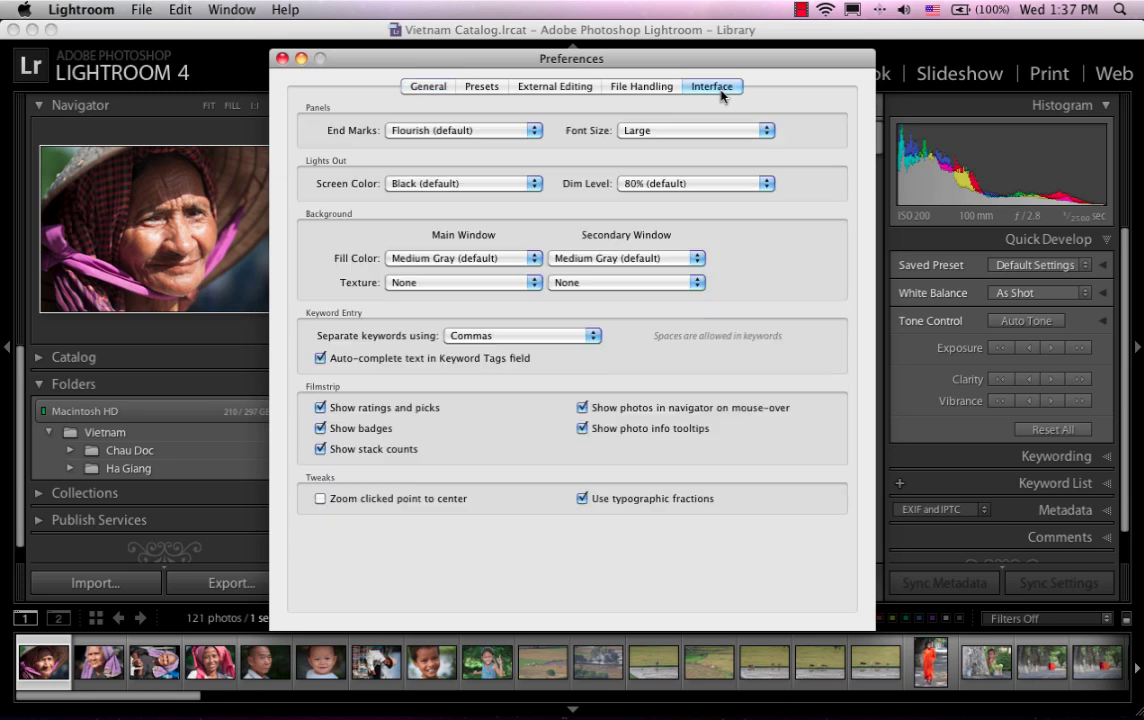
{"action": "left_click", "coordinate": [420, 88]}
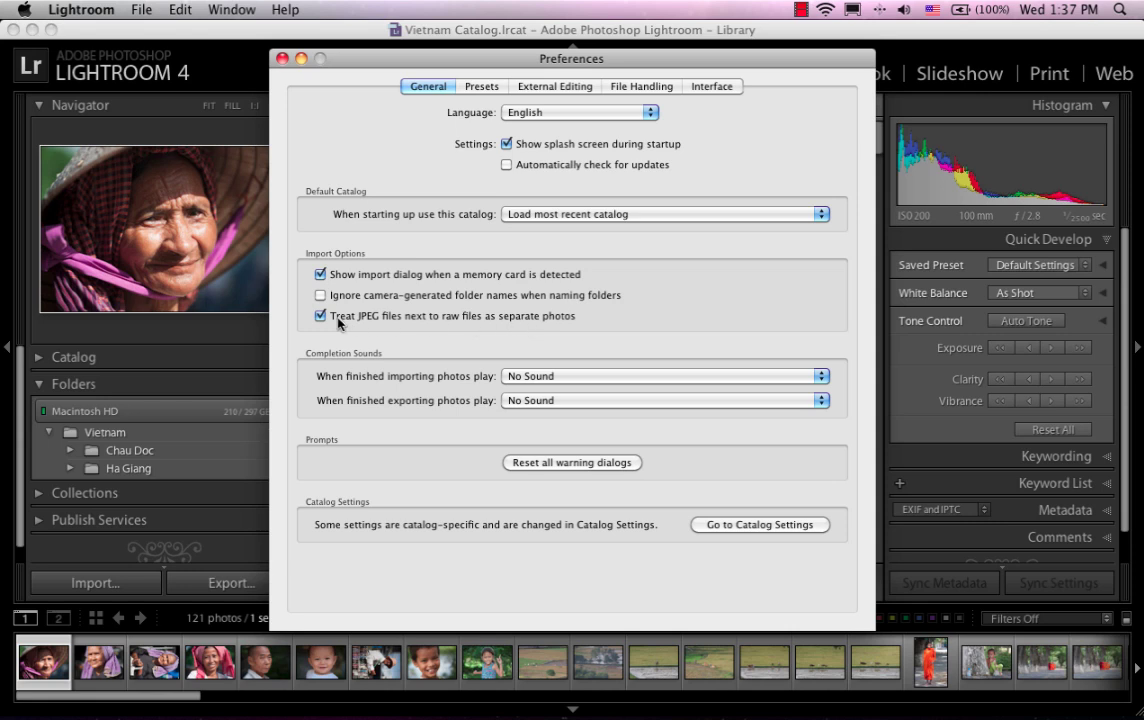
{"action": "left_click", "coordinate": [284, 59]}
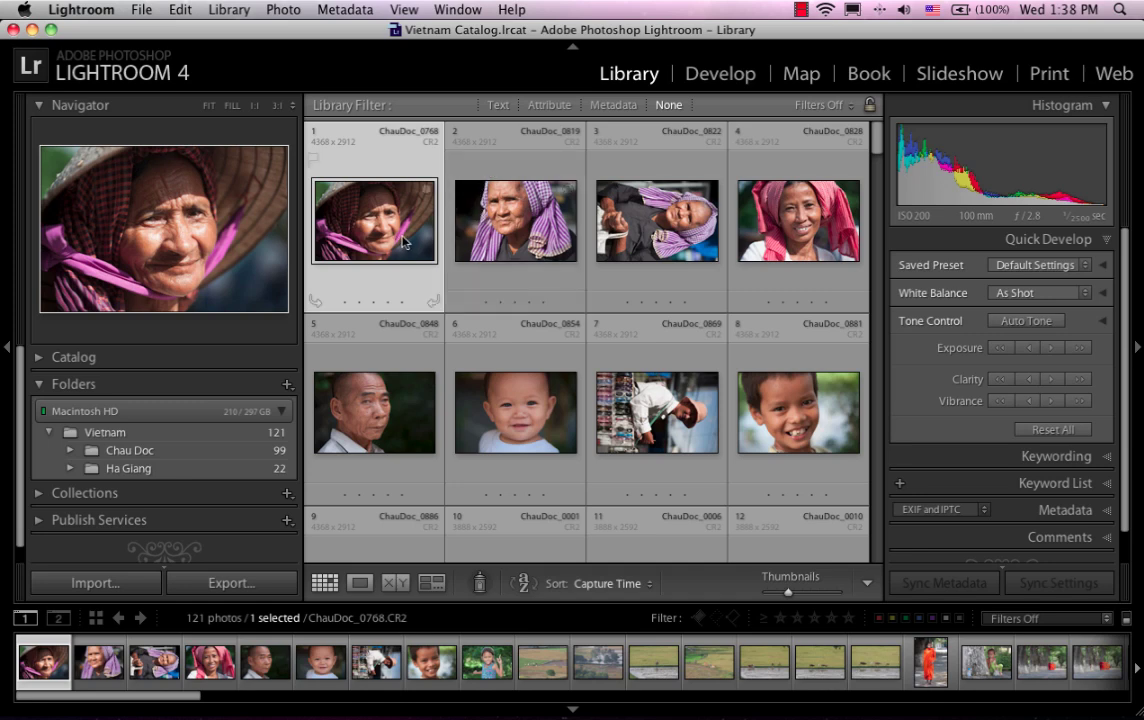
Untick 'Treat JPEG files next to raw files as separate photos' in Lightroom Preferences
{"action": "left_click", "coordinate": [76, 10]}
{"action": "left_click", "coordinate": [103, 60]}
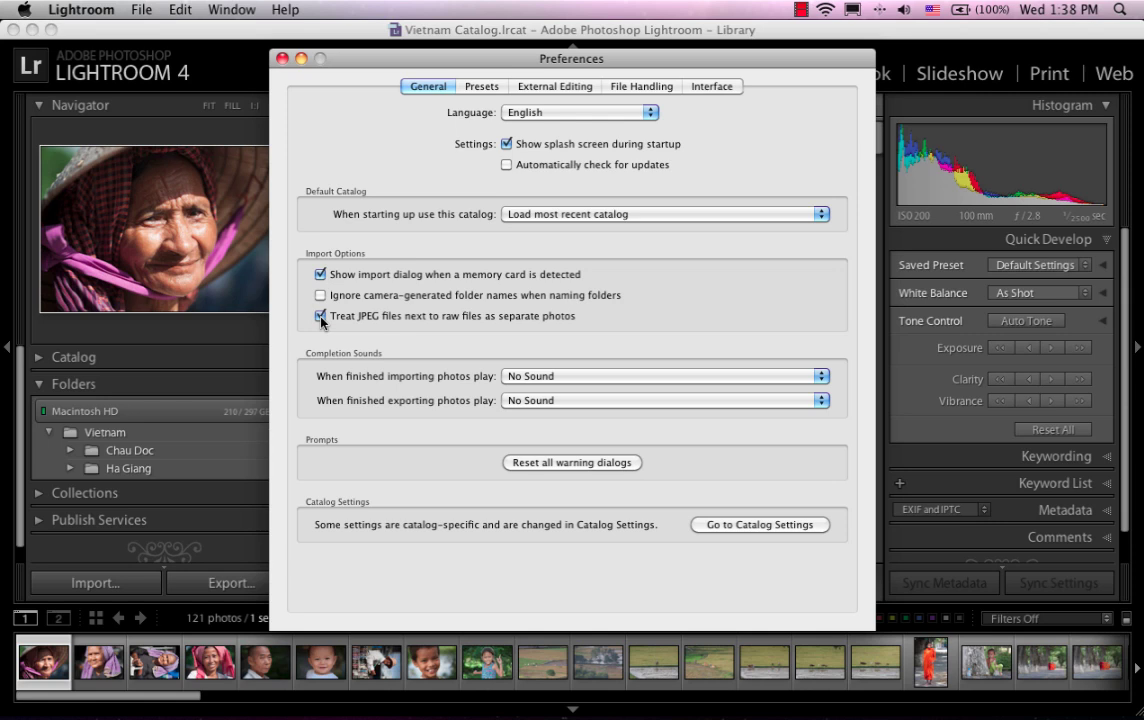
{"action": "left_click", "coordinate": [321, 316]}
{"action": "left_click", "coordinate": [283, 59]}
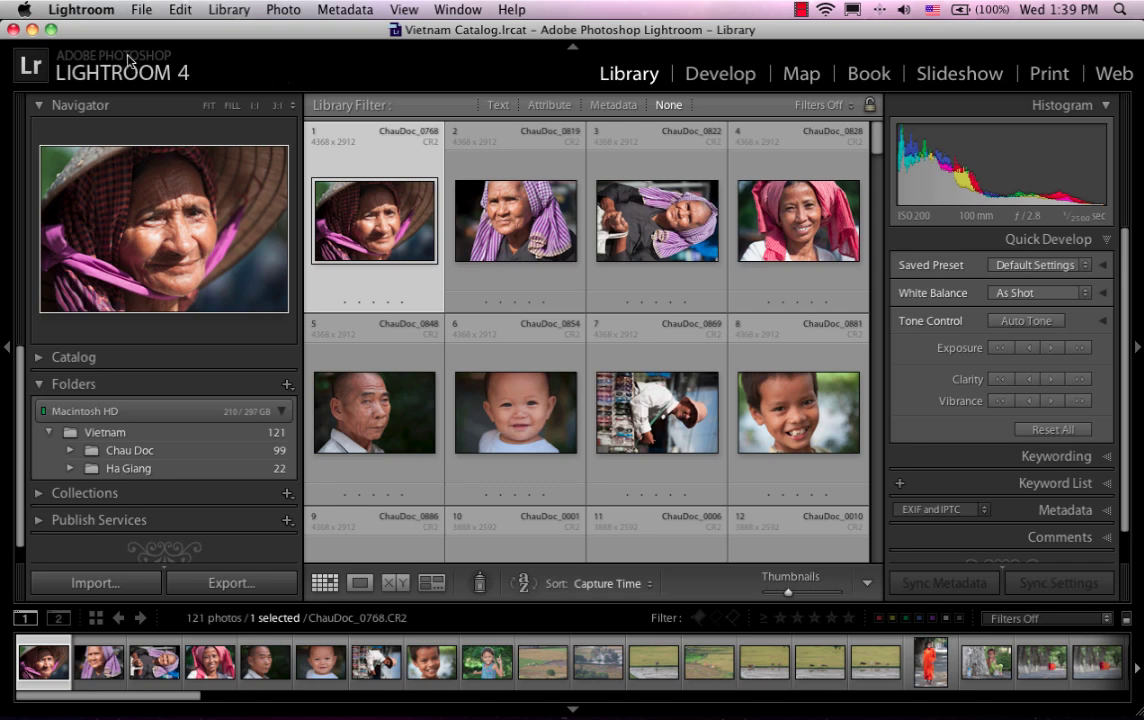
Start an import from the LR4 Tutorial folder with only video 006 ticked (112 MB)
{"action": "left_click", "coordinate": [142, 10]}
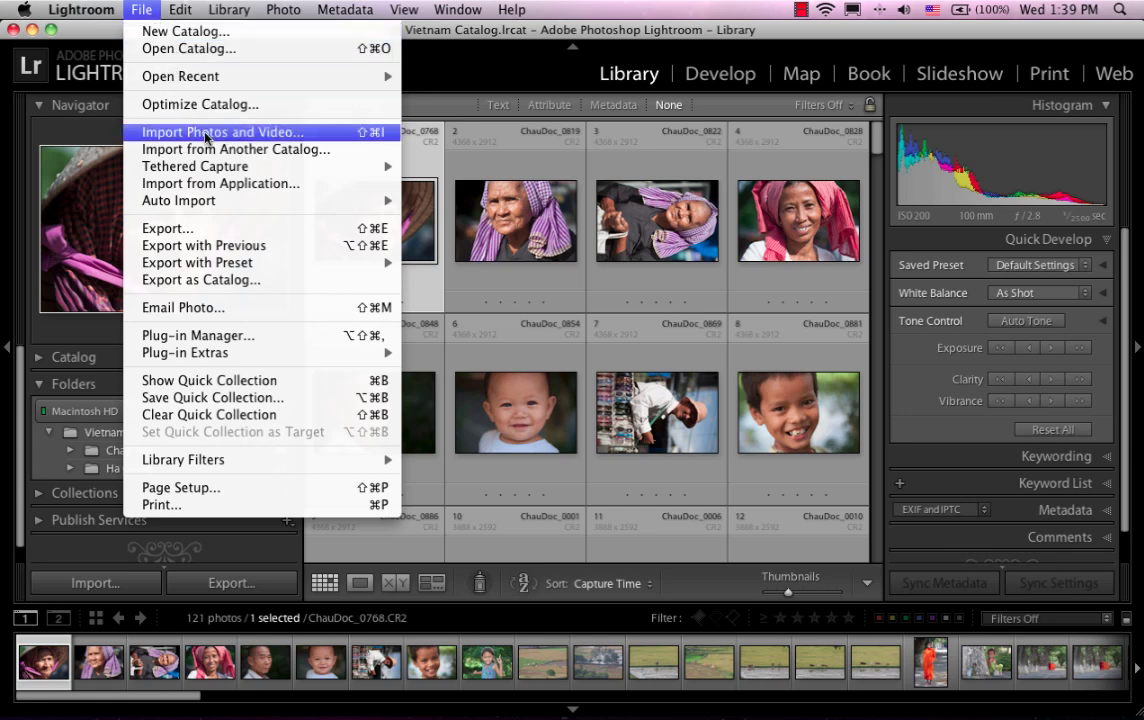
{"action": "left_click", "coordinate": [284, 140]}
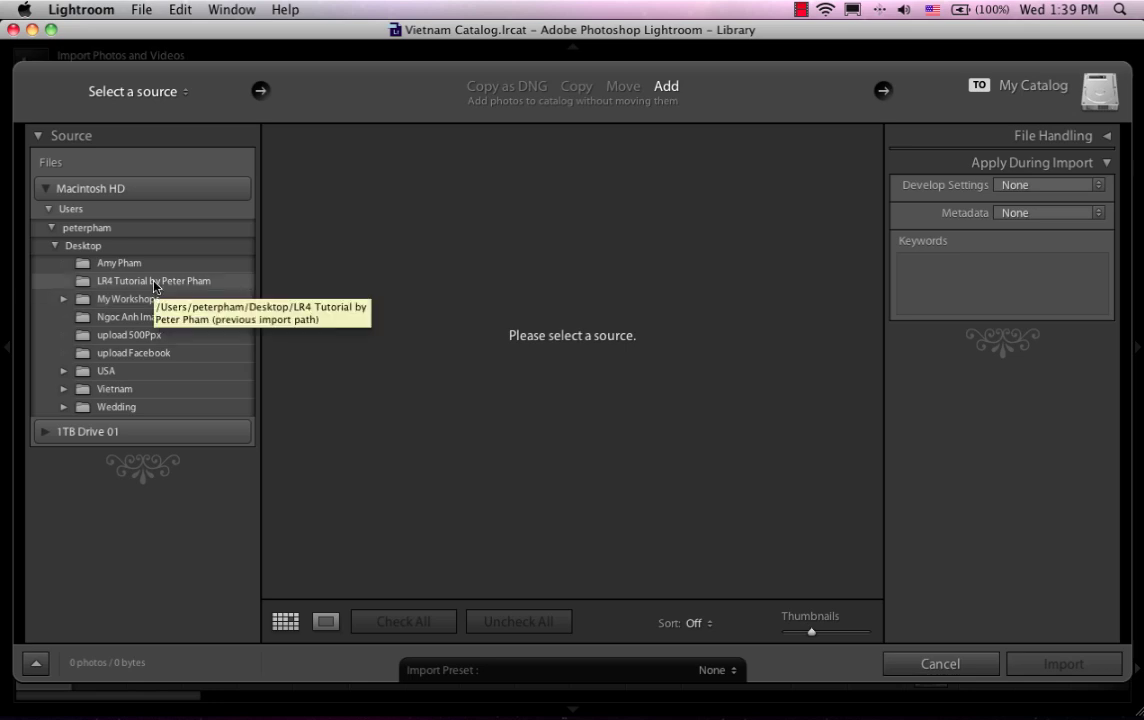
{"action": "left_click", "coordinate": [154, 281]}
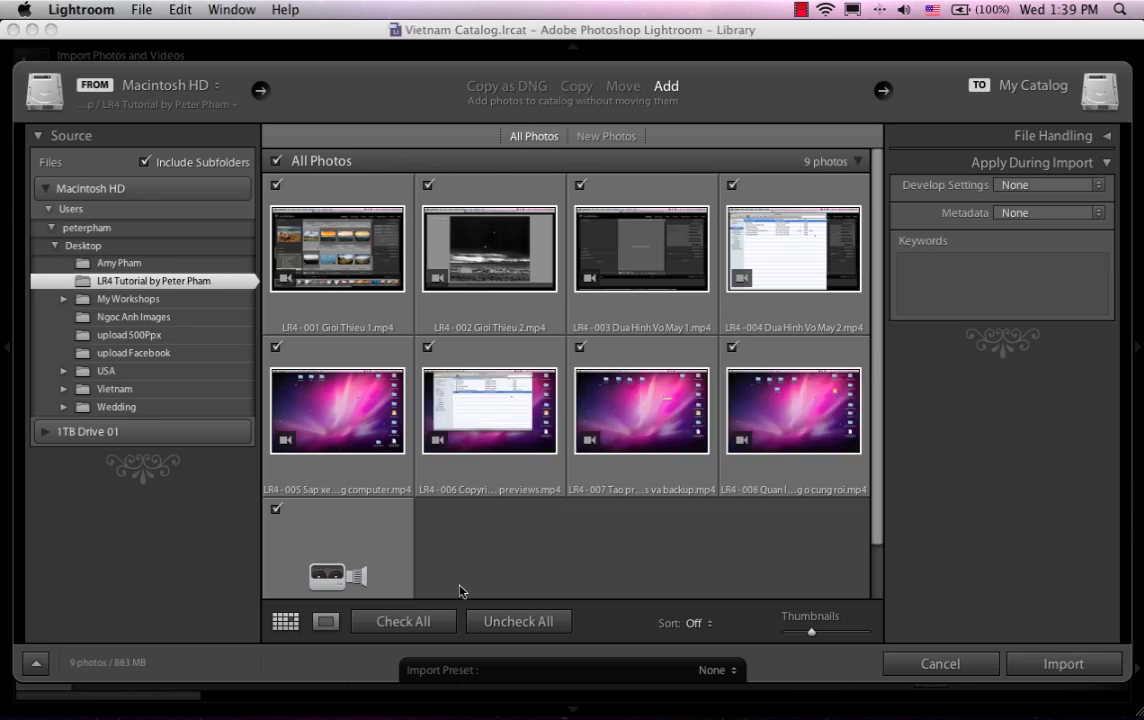
{"action": "left_click", "coordinate": [513, 621]}
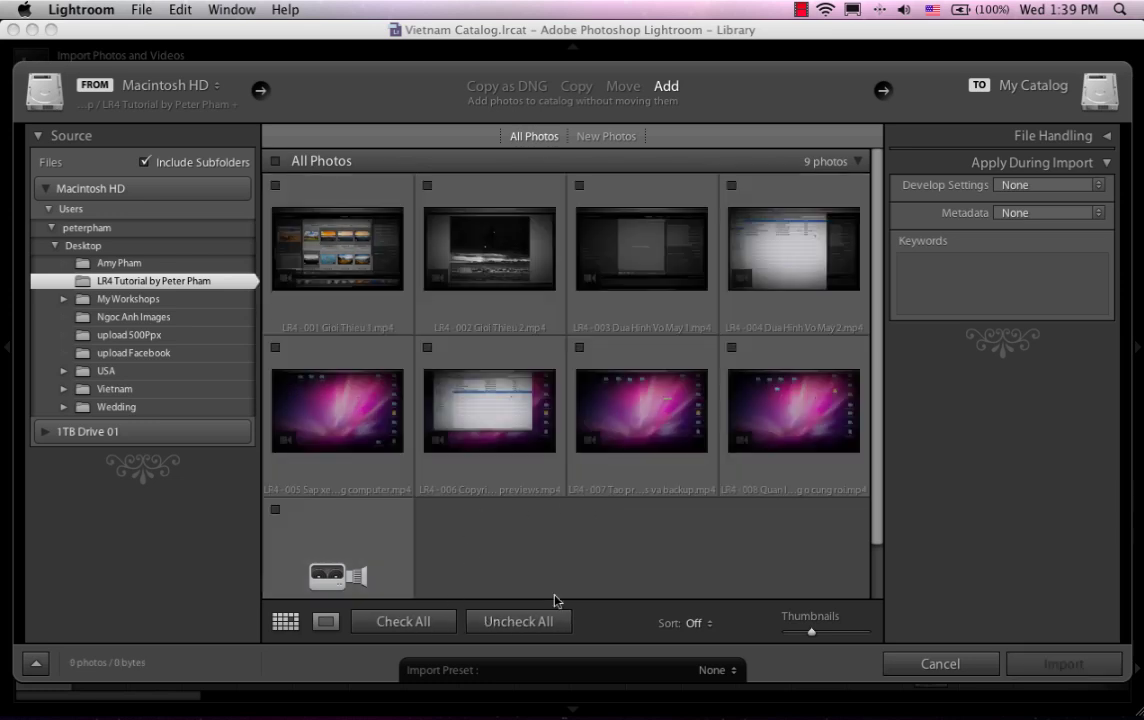
{"action": "left_click", "coordinate": [428, 348]}
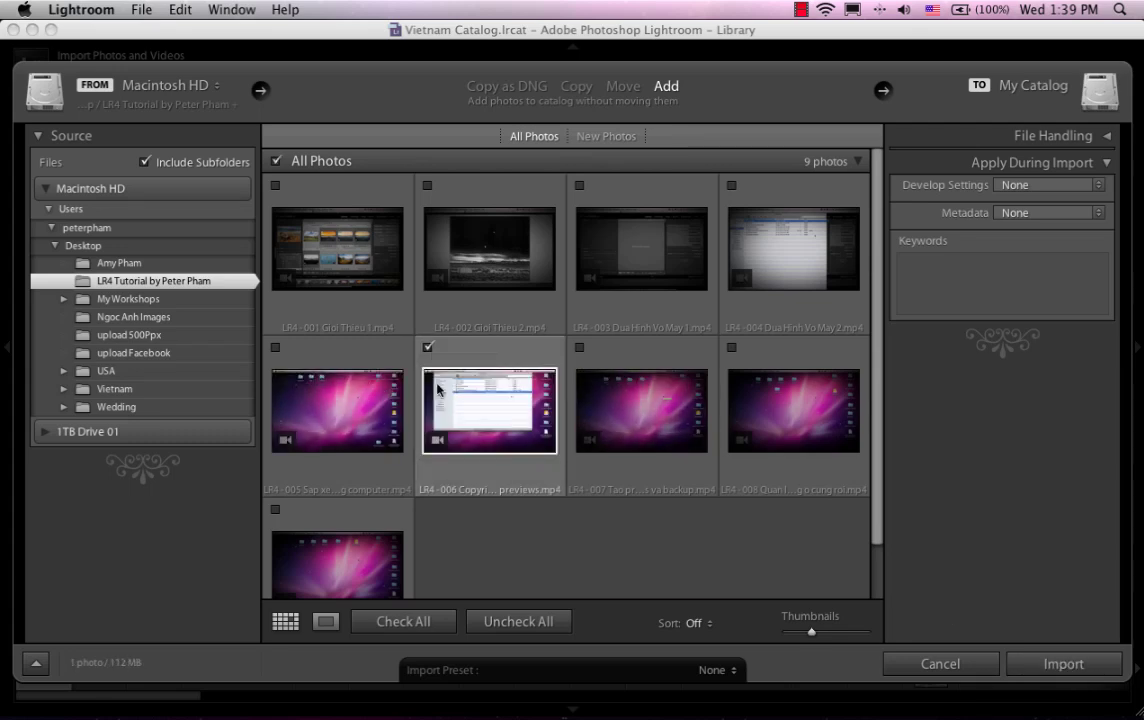
Import the LR4 - 006 clip and open it from its new folder in Loupe view
{"action": "left_click", "coordinate": [1064, 664]}
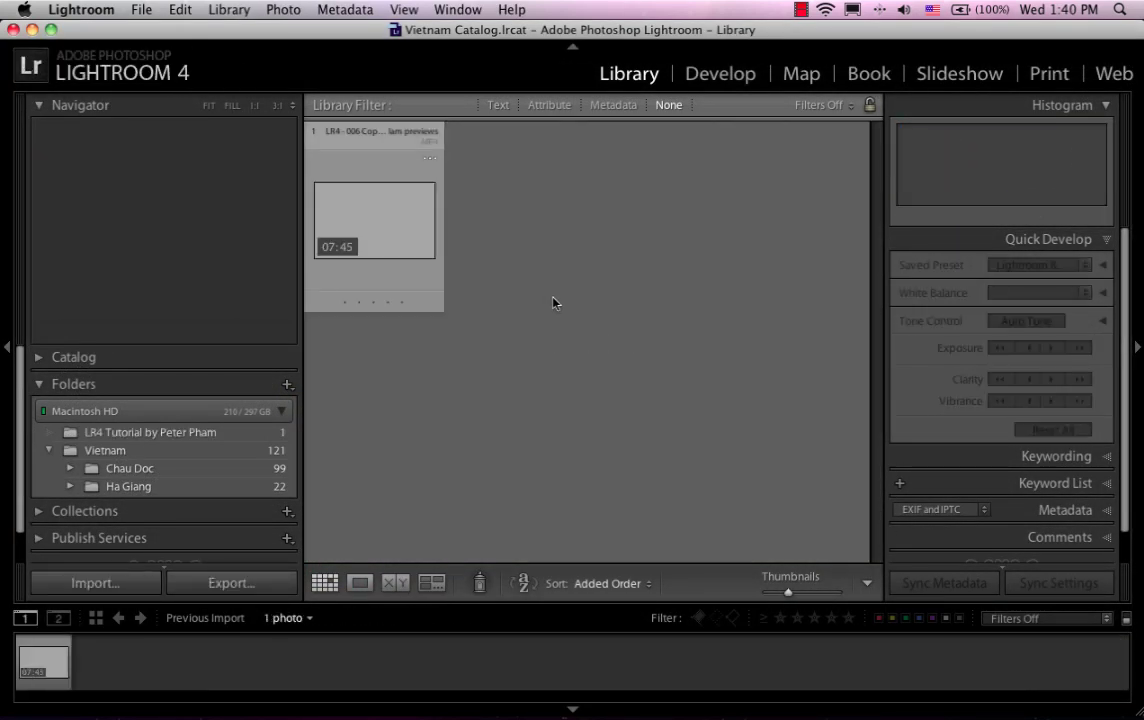
{"action": "left_click", "coordinate": [172, 441]}
{"action": "left_click", "coordinate": [360, 236]}
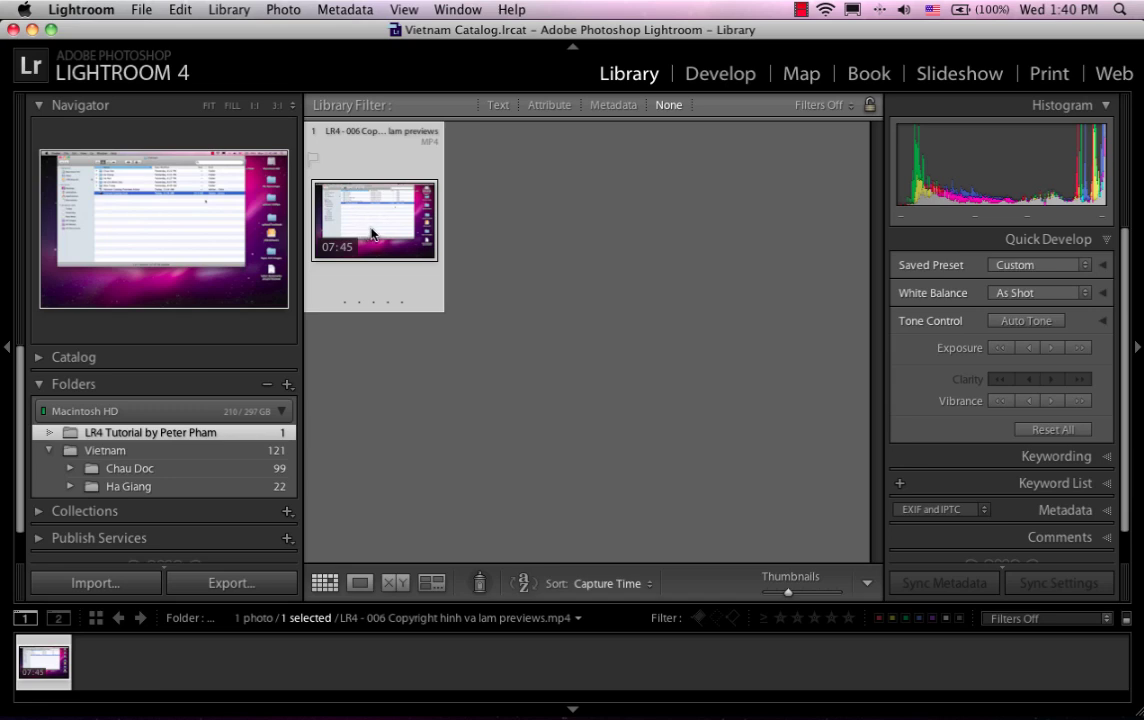
{"action": "double_click", "coordinate": [374, 234]}
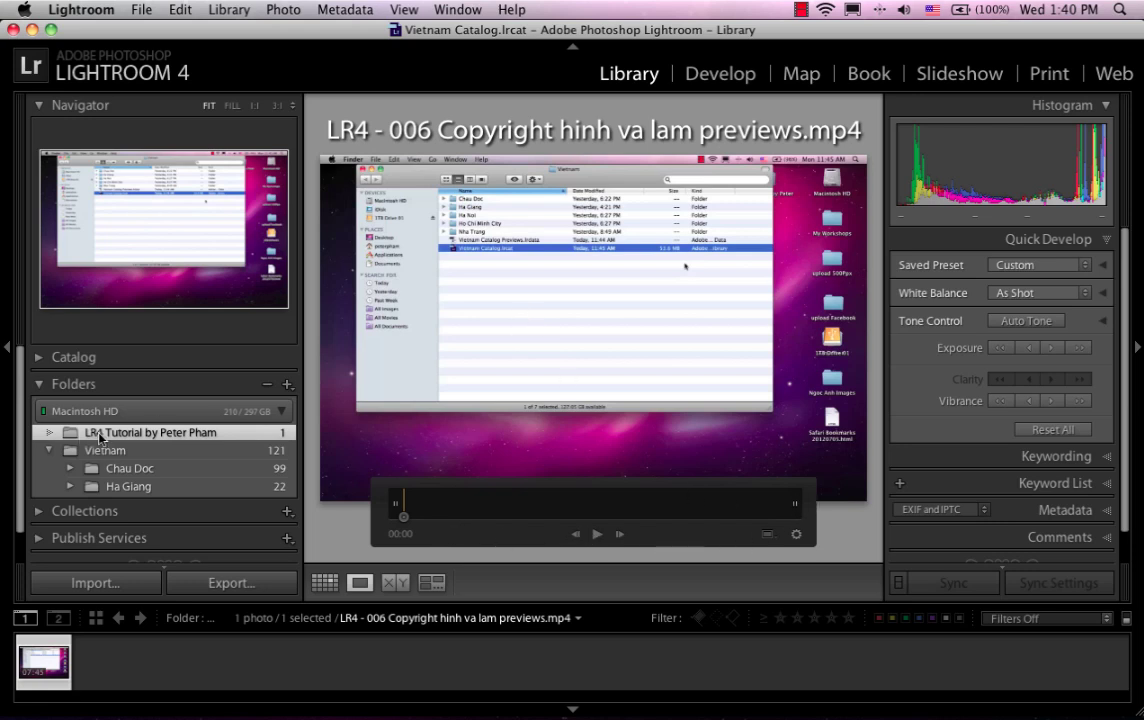
Reopen the MP4 in Loupe, play it and scrub to 03:10
{"action": "key", "text": "g"}
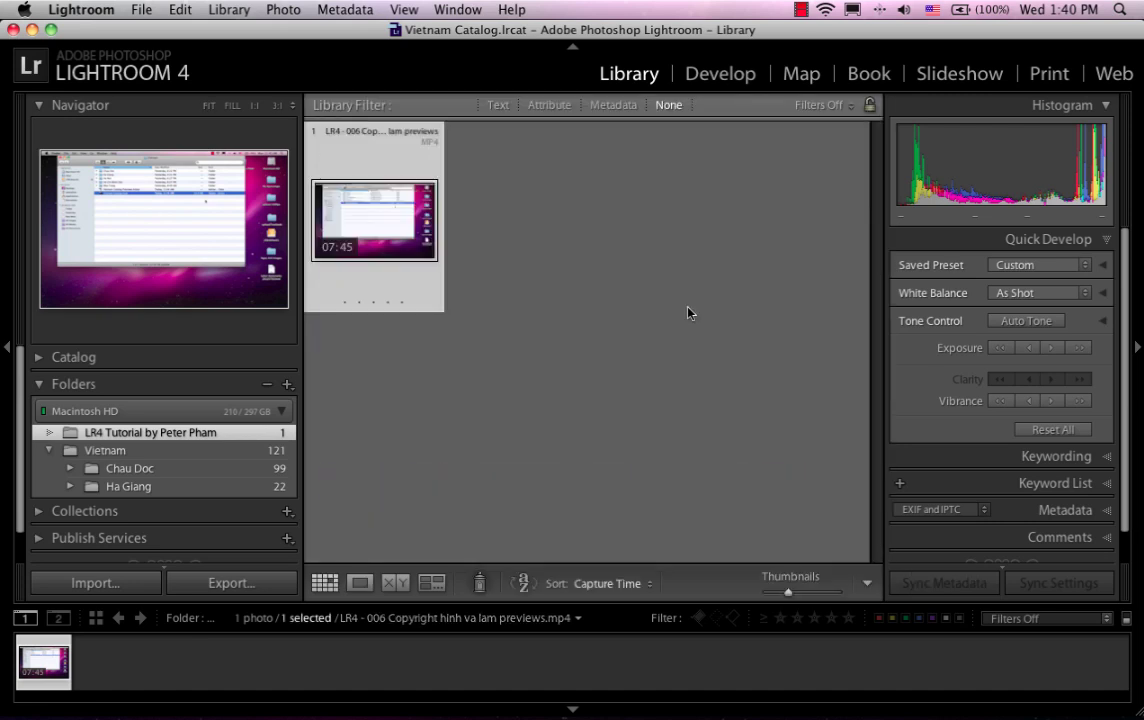
{"action": "double_click", "coordinate": [378, 232]}
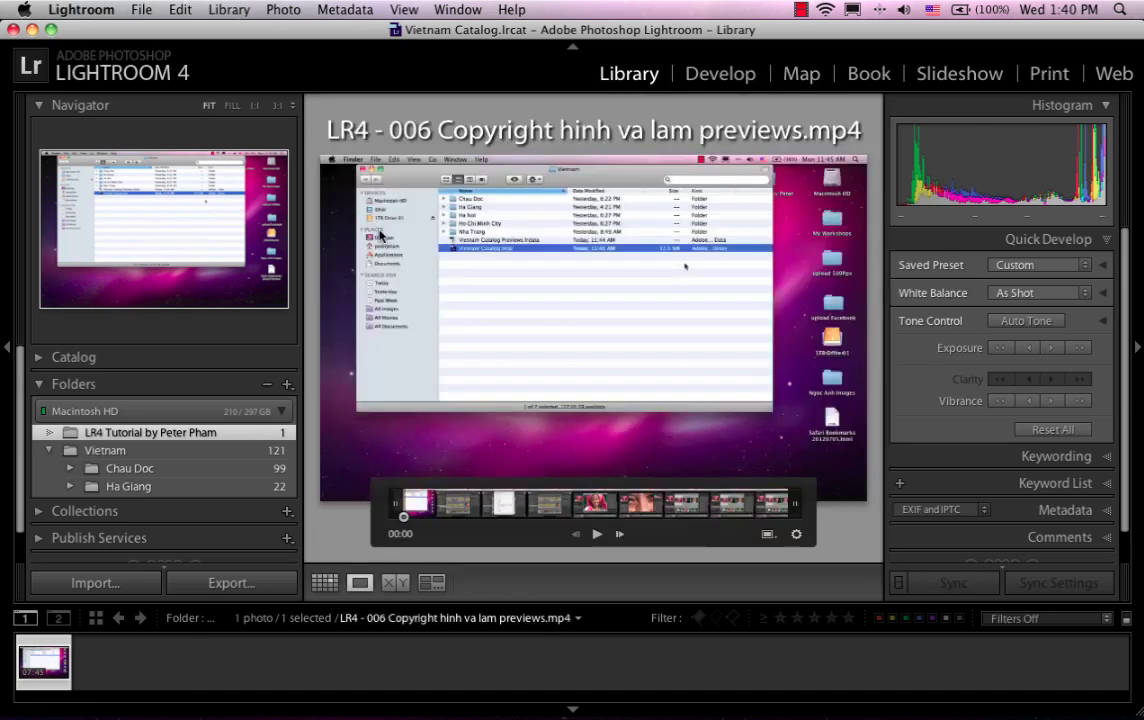
{"action": "left_click", "coordinate": [596, 537]}
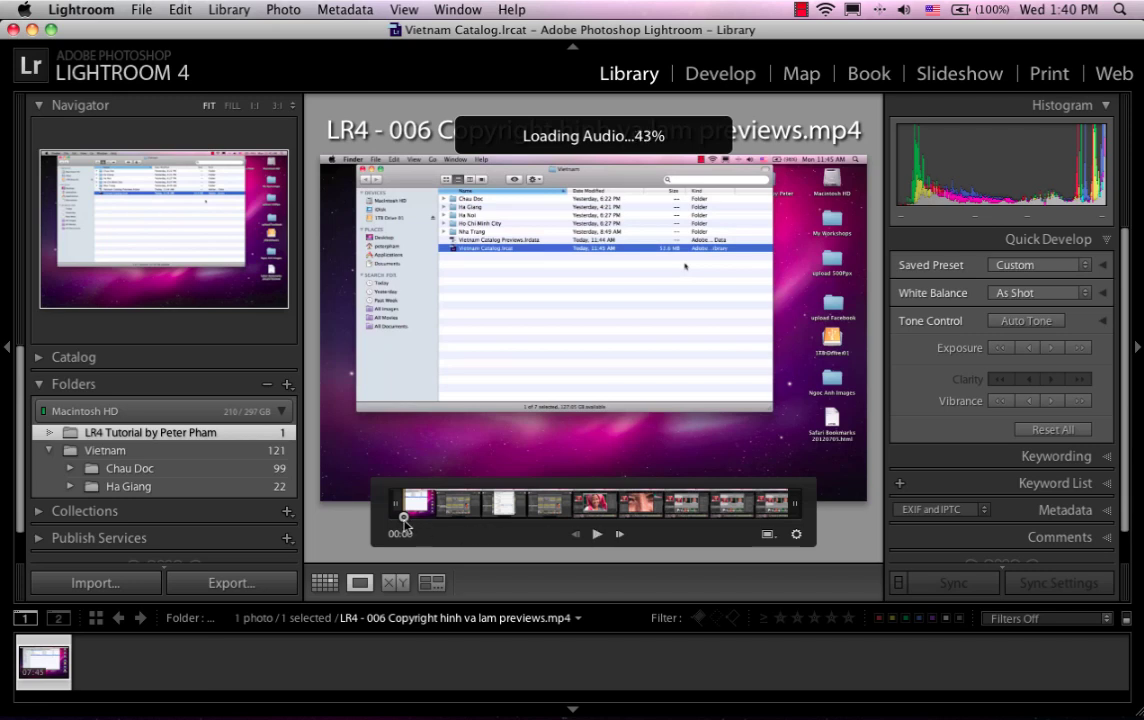
{"action": "left_click_drag", "start_coordinate": [403, 518], "coordinate": [560, 518]}
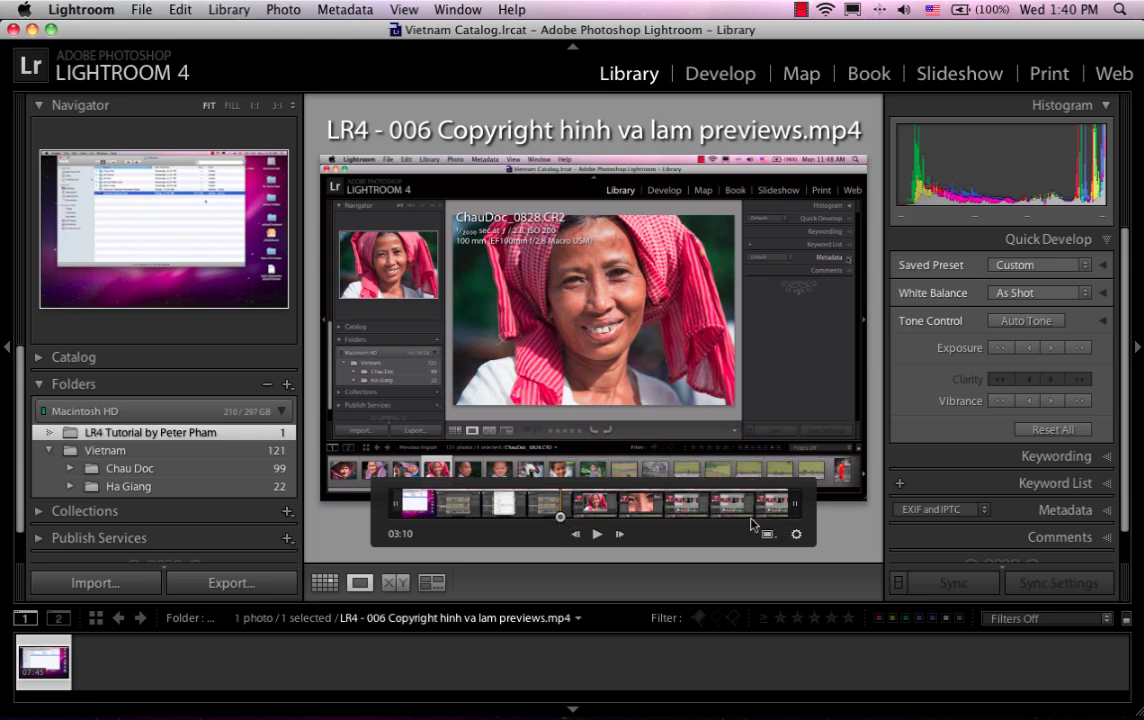
Capture the 03:10 frame as a JPEG still and display it
{"action": "left_click", "coordinate": [768, 535]}
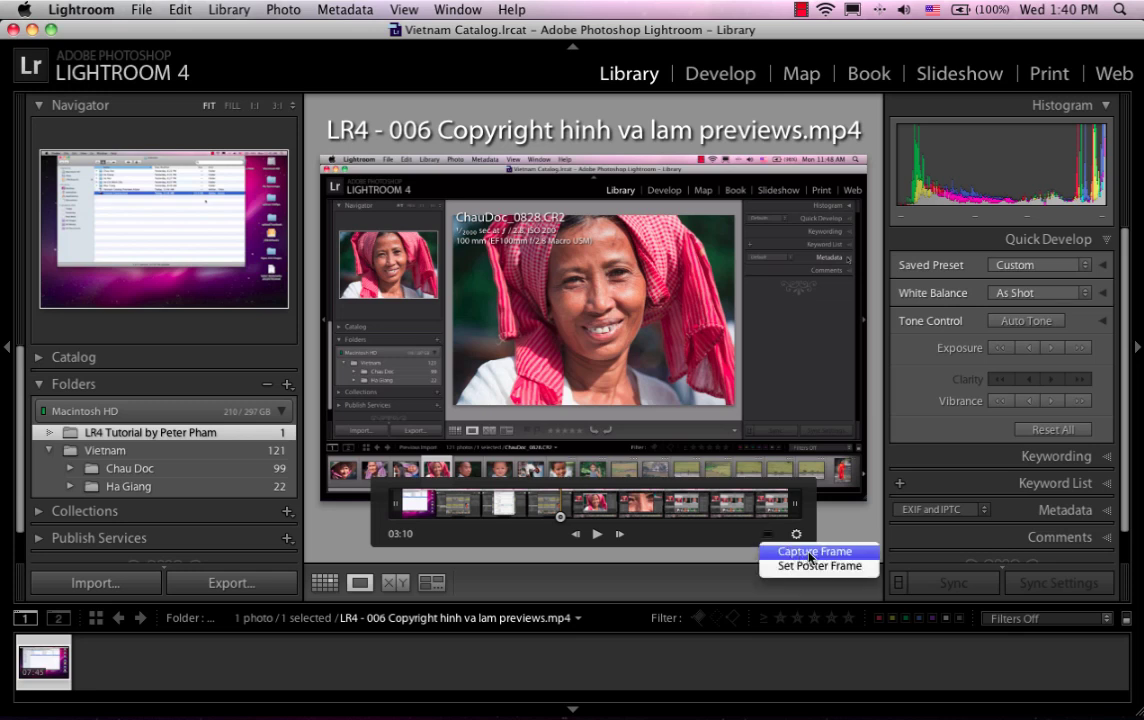
{"action": "left_click", "coordinate": [817, 553]}
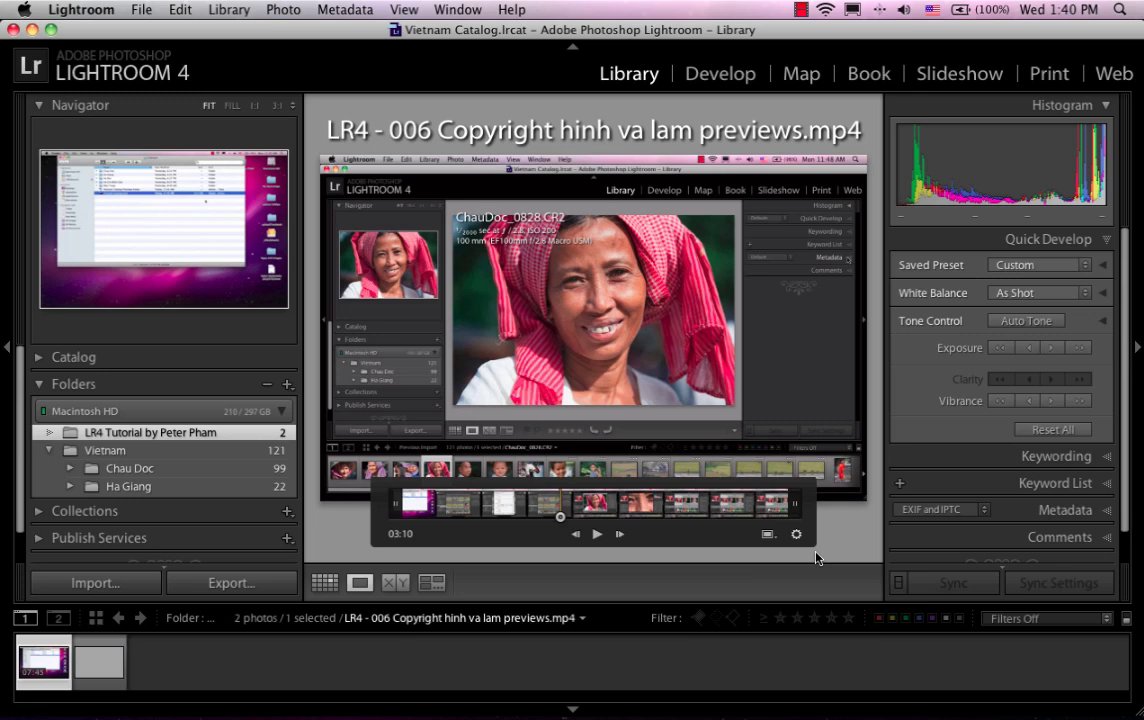
{"action": "left_click", "coordinate": [102, 670]}
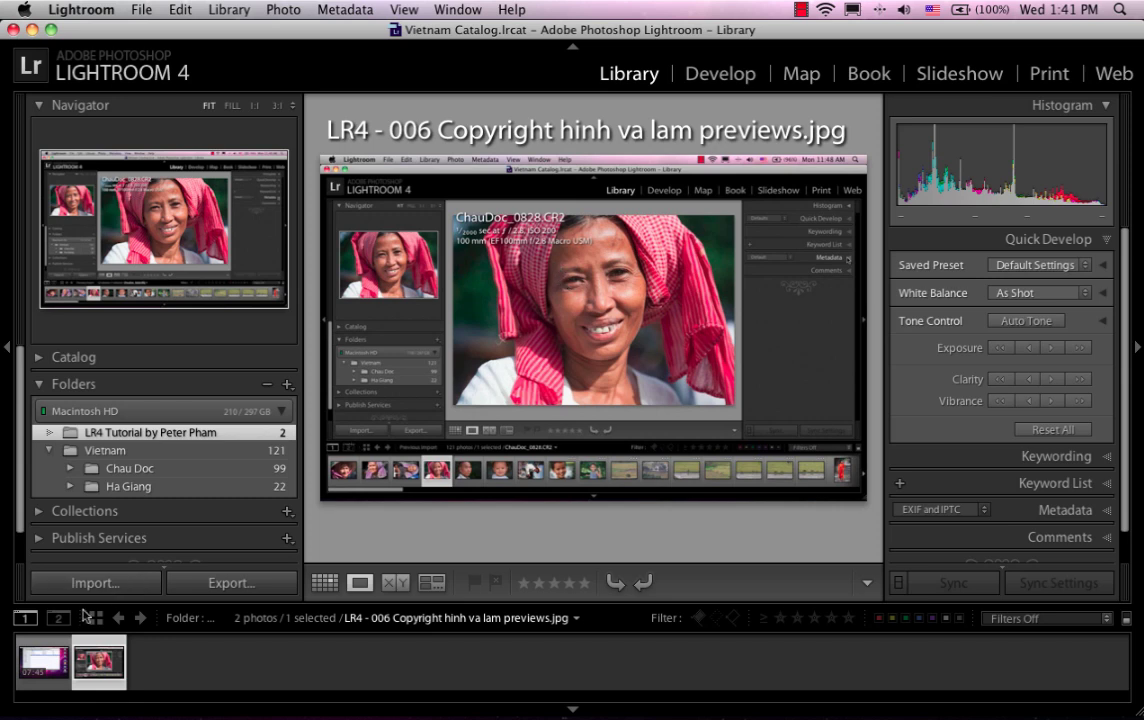
Trim the MP4's opening section on the player strip, keeping its end at full length
{"action": "left_click", "coordinate": [49, 664]}
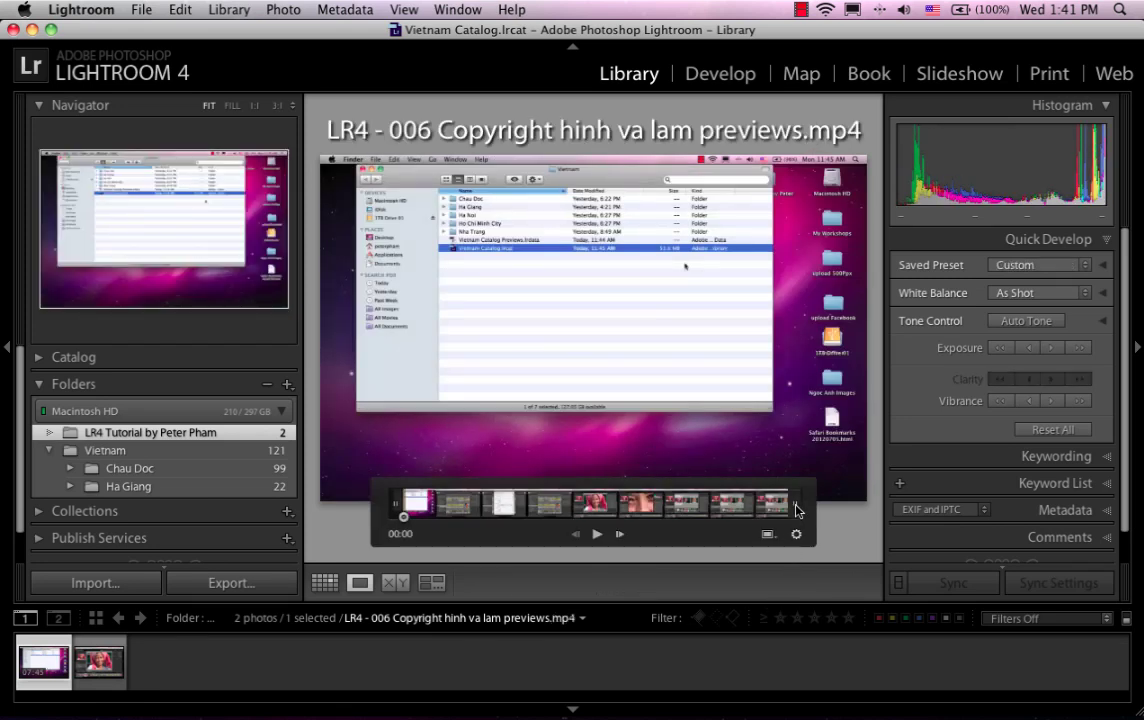
{"action": "left_click_drag", "start_coordinate": [778, 510], "coordinate": [677, 512]}
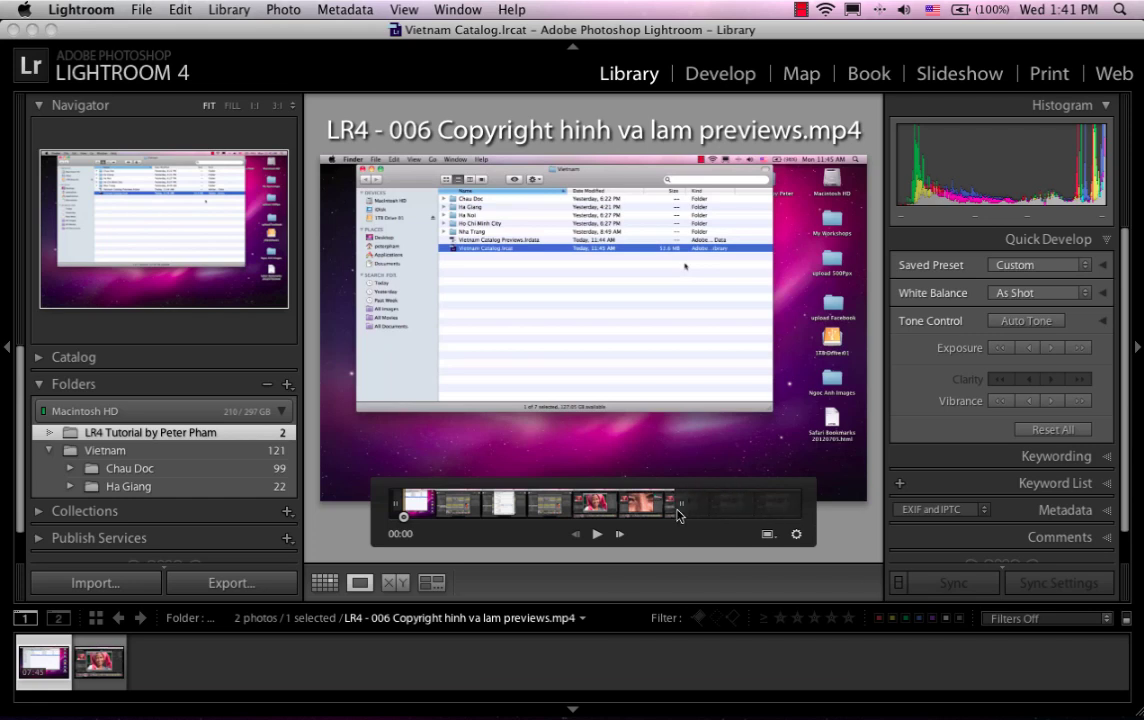
{"action": "mouse_move", "coordinate": [398, 512]}
{"action": "left_mouse_down"}
{"action": "mouse_move", "coordinate": [478, 512]}
{"action": "mouse_move", "coordinate": [380, 512]}
{"action": "left_mouse_up"}
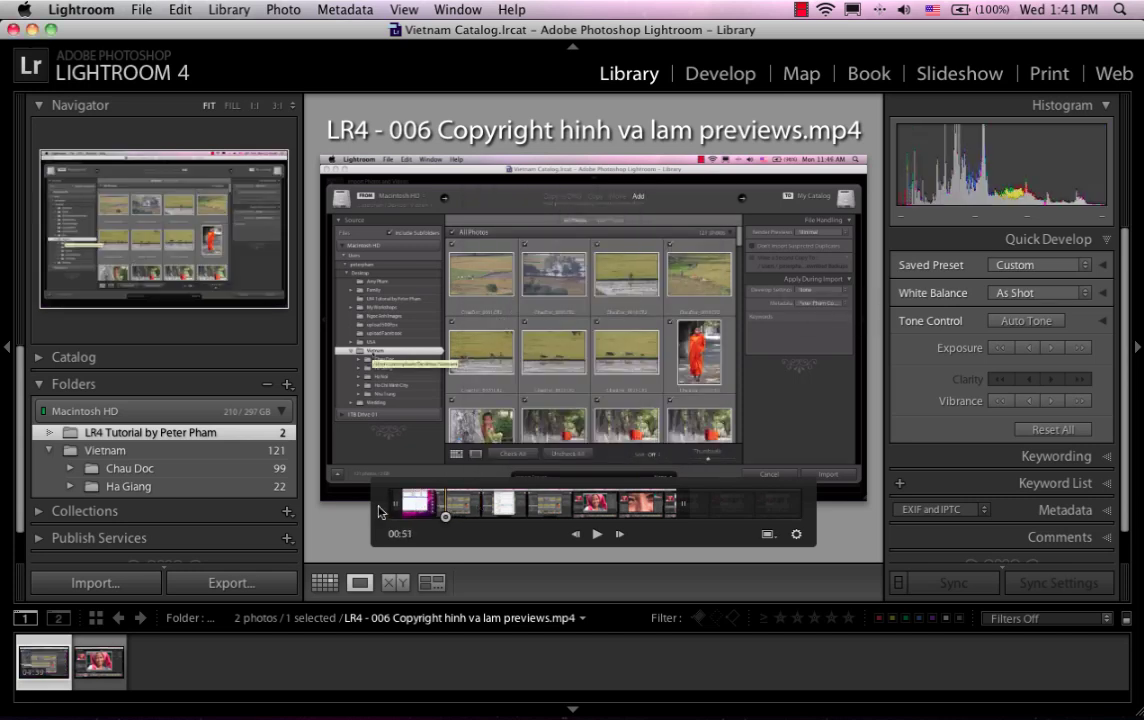
{"action": "left_click_drag", "start_coordinate": [679, 506], "coordinate": [810, 510]}
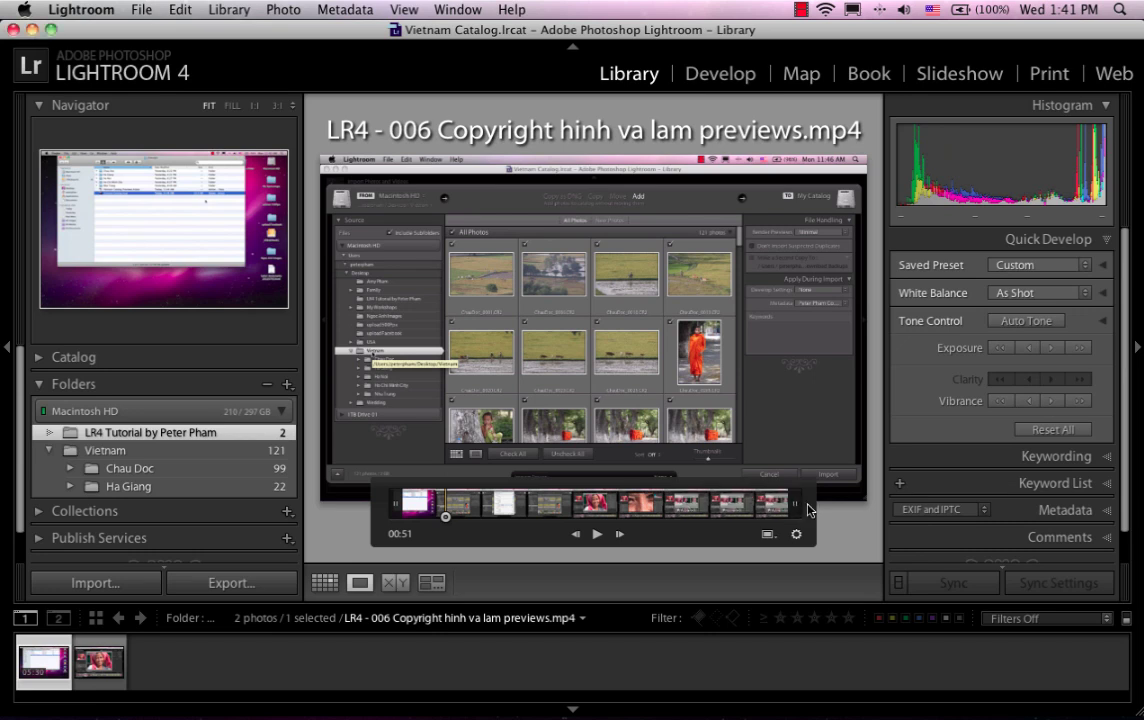
Raise and lower the MP4's Quick Develop exposure several steps, ending near its original brightness
{"action": "left_click", "coordinate": [1052, 348]}
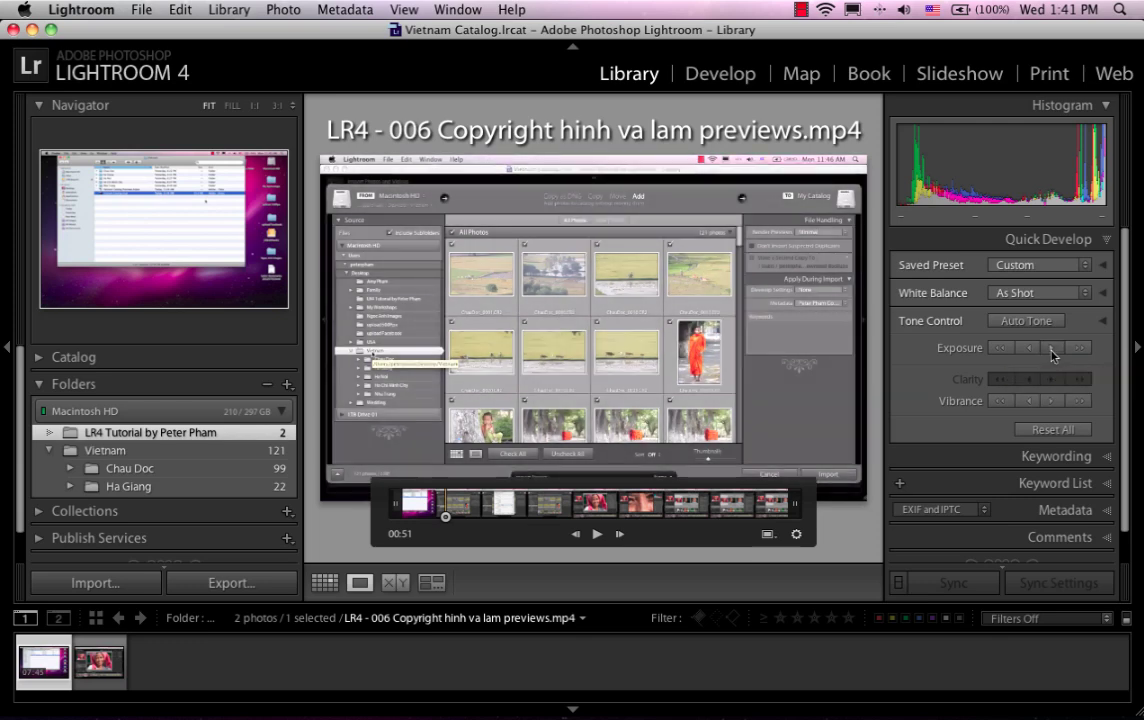
{"action": "left_click", "coordinate": [1051, 349]}
{"action": "left_click", "coordinate": [1028, 349]}
{"action": "left_click", "coordinate": [1028, 349]}
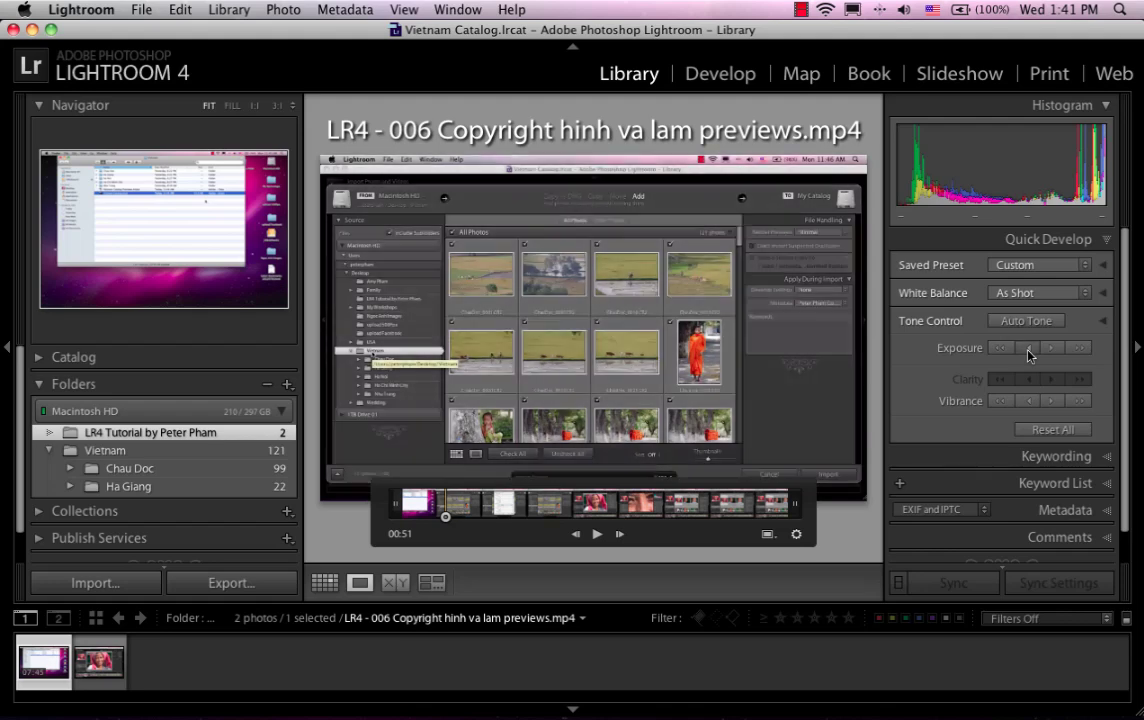
{"action": "left_click", "coordinate": [1028, 349]}
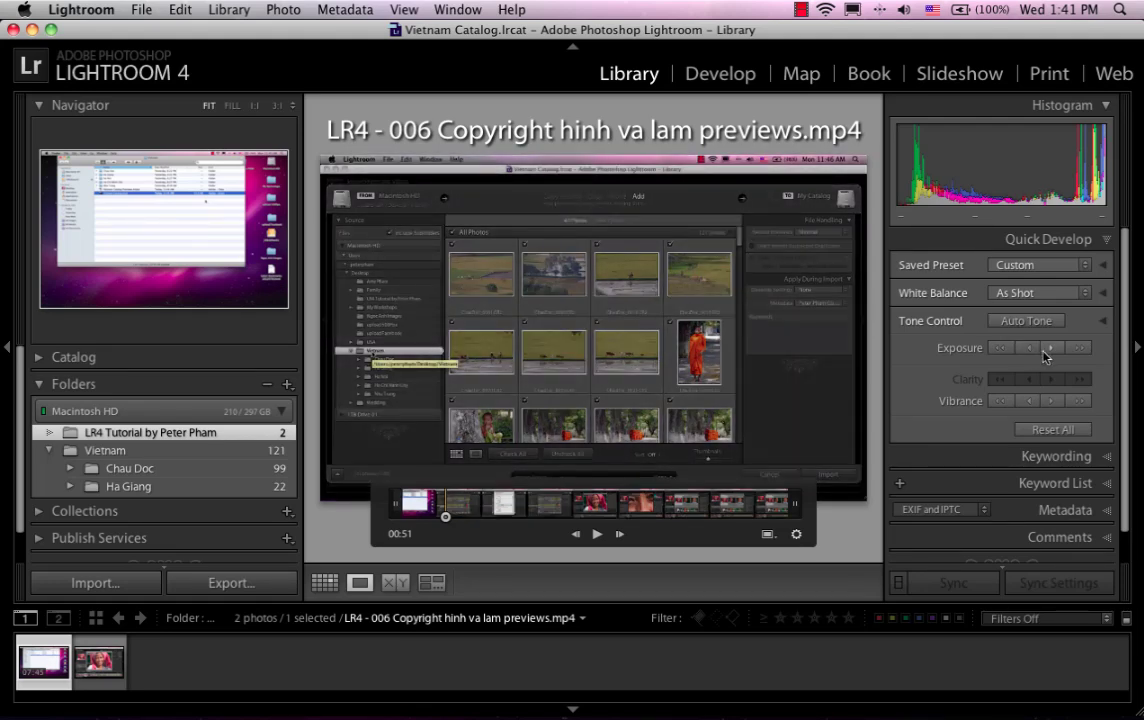
{"action": "left_click", "coordinate": [1051, 349]}
{"action": "left_click", "coordinate": [1051, 349]}
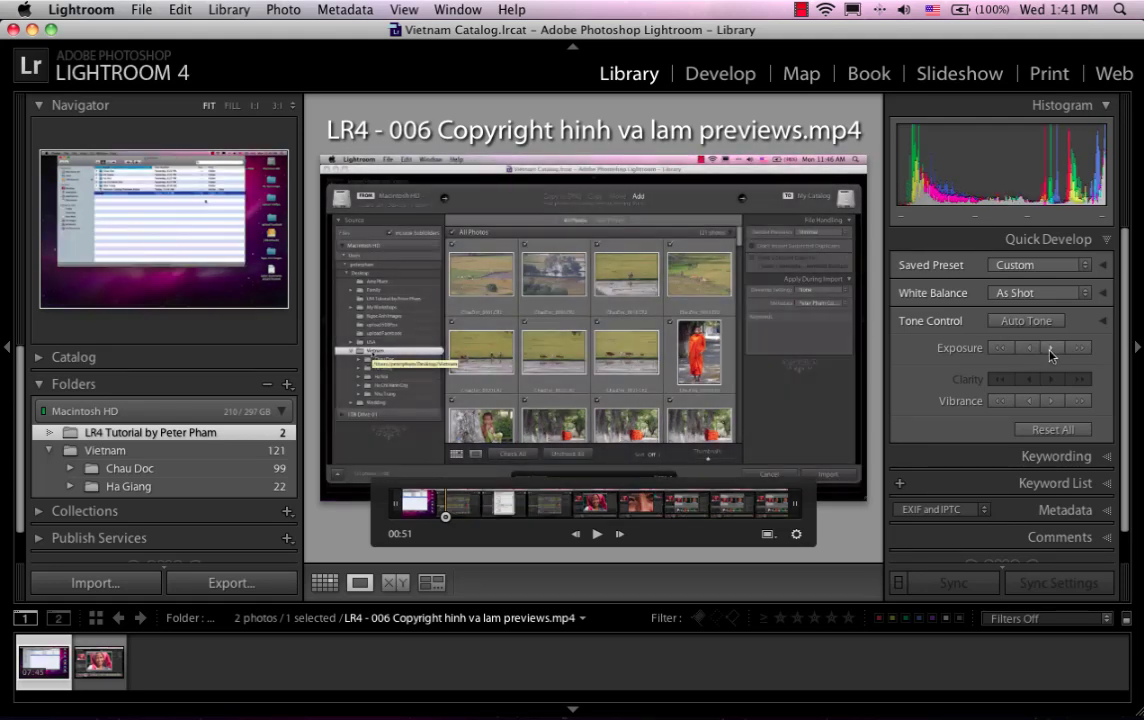
{"action": "left_click", "coordinate": [1051, 349]}
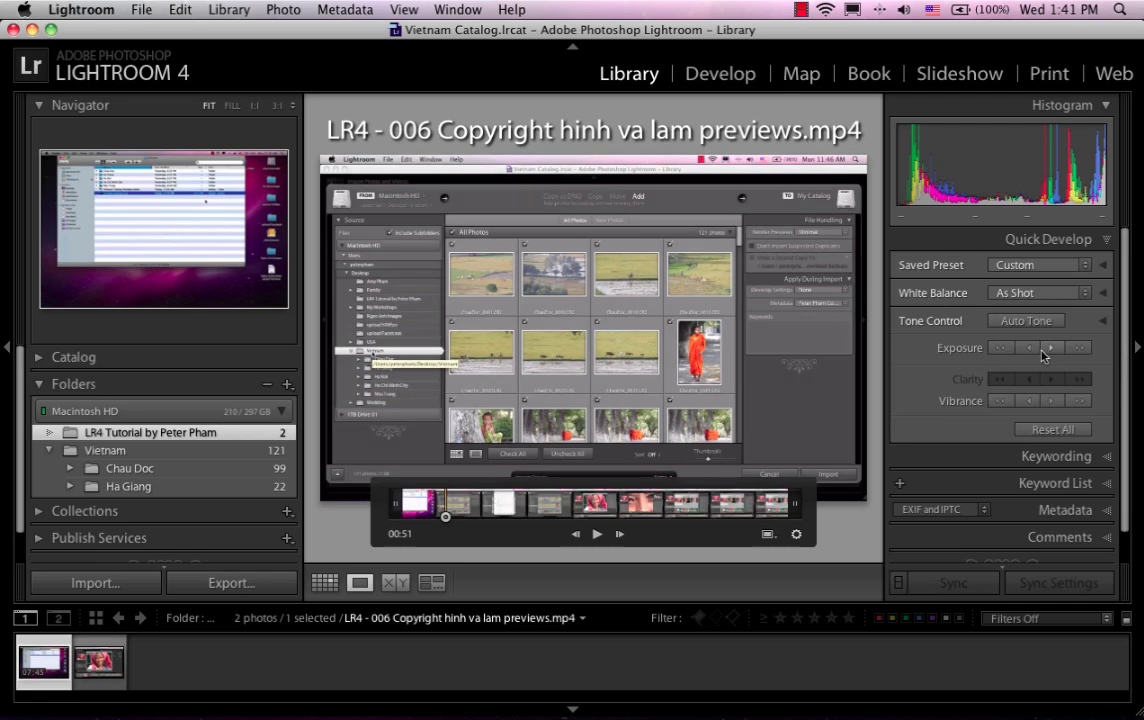
{"action": "left_click", "coordinate": [1030, 349]}
{"action": "left_click", "coordinate": [1030, 349]}
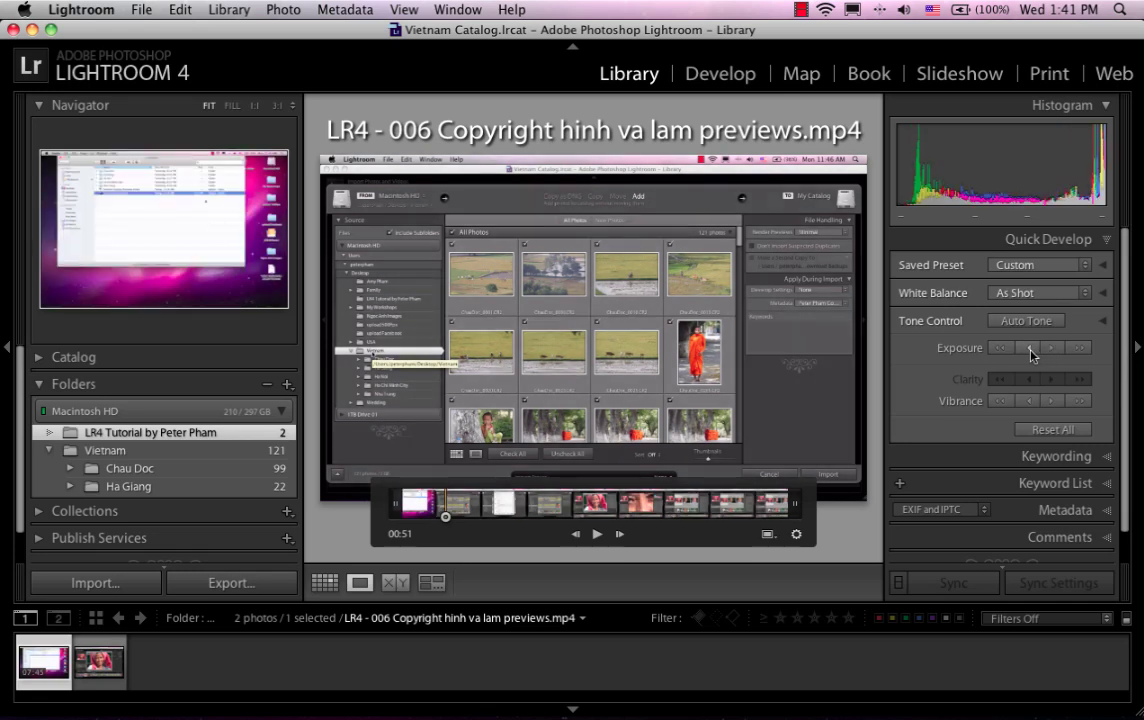